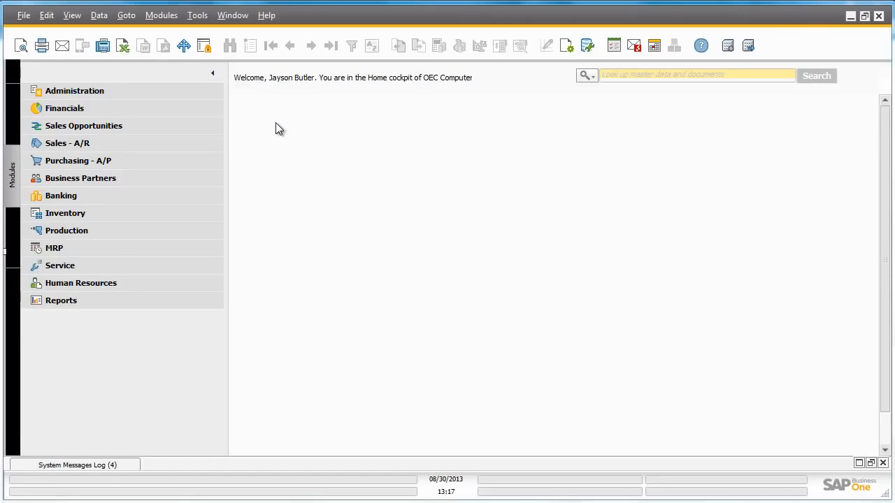
Step: Import Free_Gift_Item.xbml from the Workflow folder into Workflow Manager as version 4.0
{"action": "left_click", "coordinate": [190, 92]}
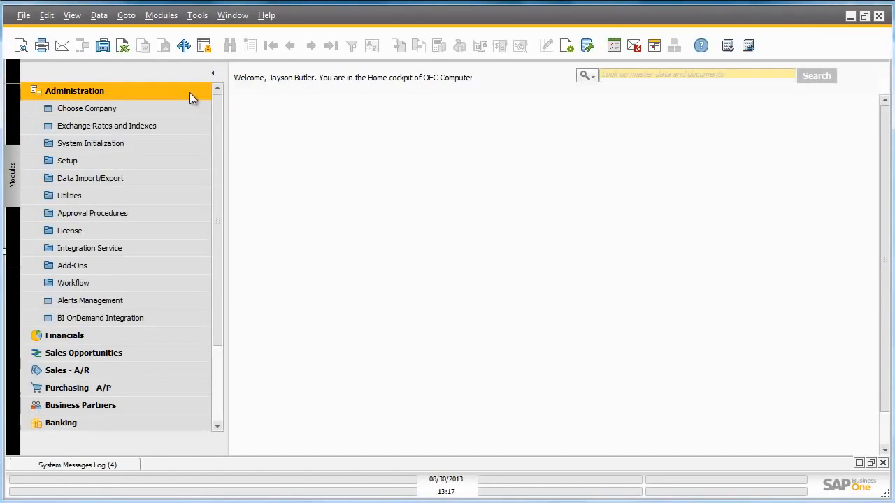
{"action": "left_click", "coordinate": [174, 282]}
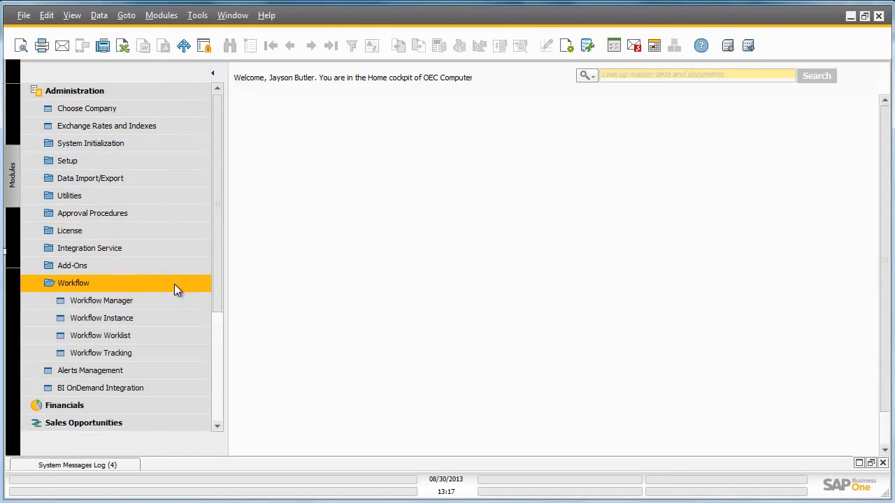
{"action": "left_click", "coordinate": [173, 303]}
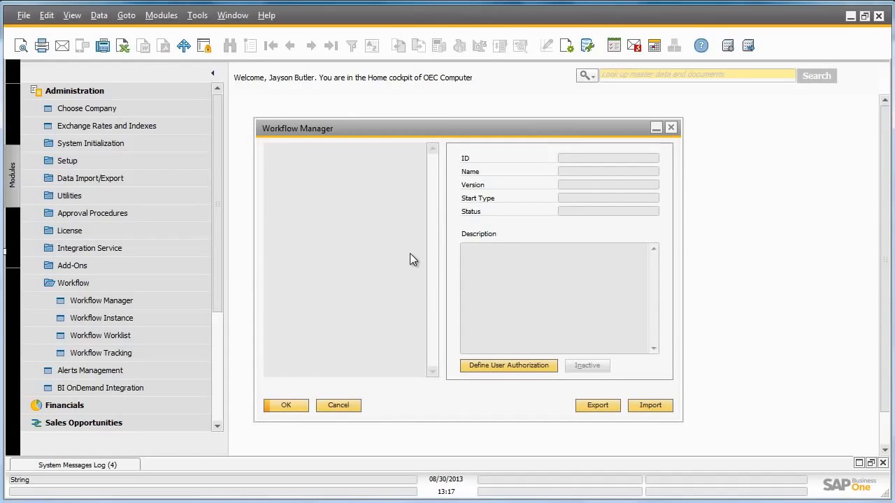
{"action": "left_click", "coordinate": [651, 404]}
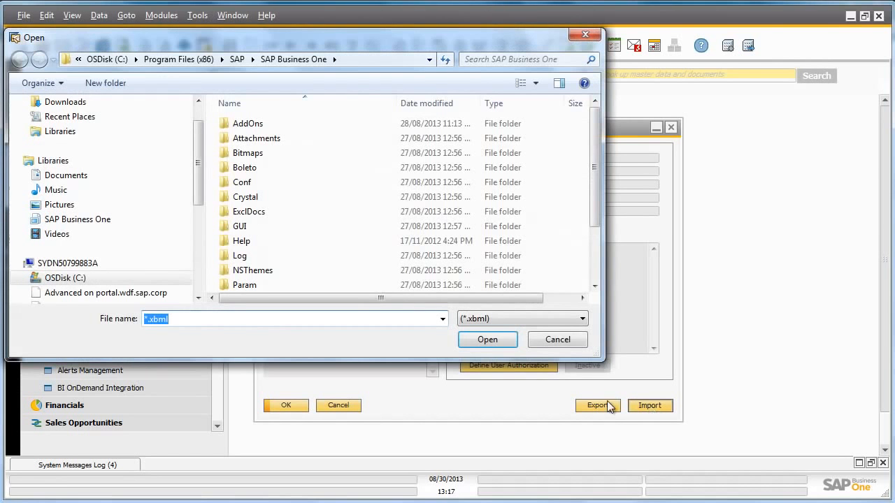
{"action": "scroll", "coordinate": [592, 241], "scroll_direction": "down", "scroll_amount": 2}
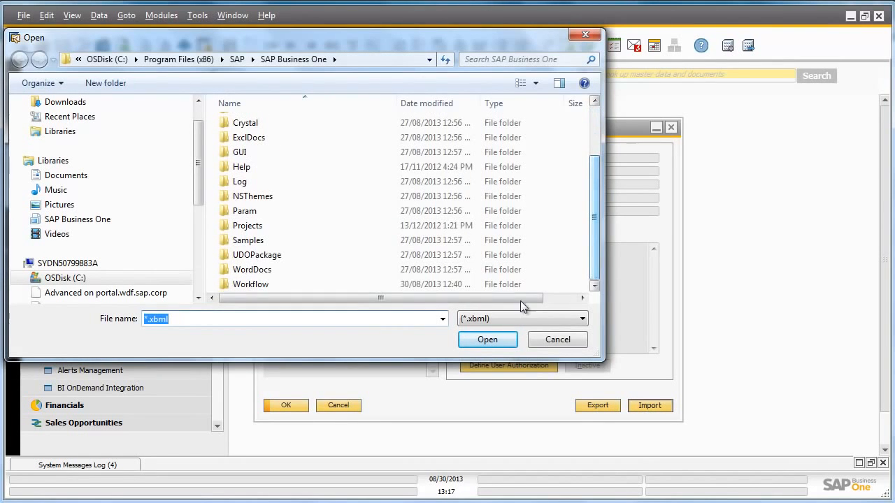
{"action": "double_click", "coordinate": [258, 284]}
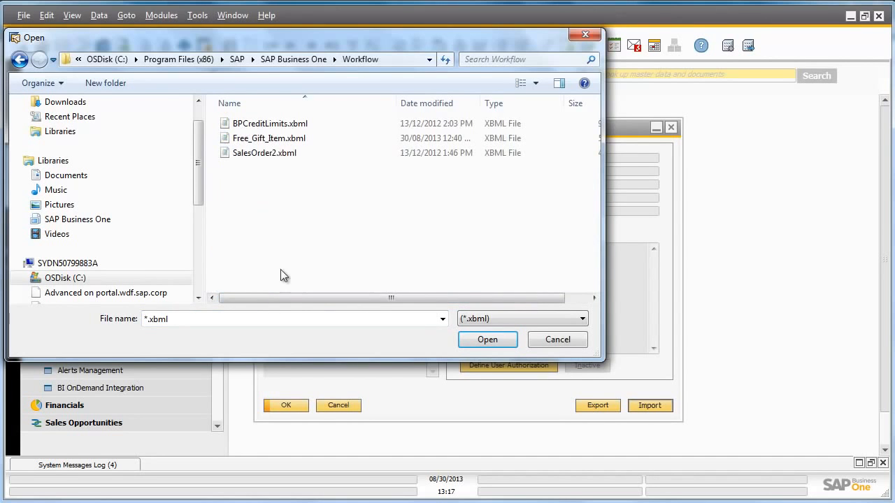
{"action": "double_click", "coordinate": [299, 139]}
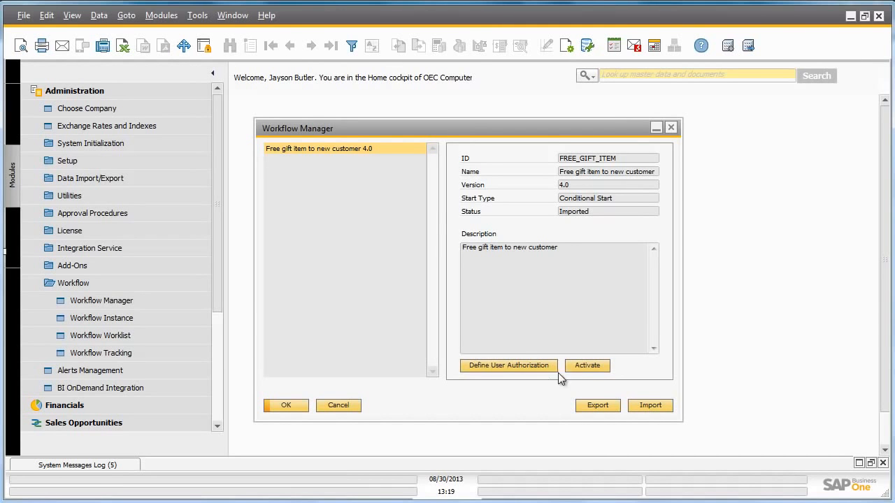
Step: Activate the Free gift item to new customer 4.0 workflow
{"action": "left_click", "coordinate": [583, 367]}
Step: Browse to SAP Business One ServerTools\Workflow and bring up Open with for b1-workflow-manager.xml
{"action": "left_click", "coordinate": [850, 15]}
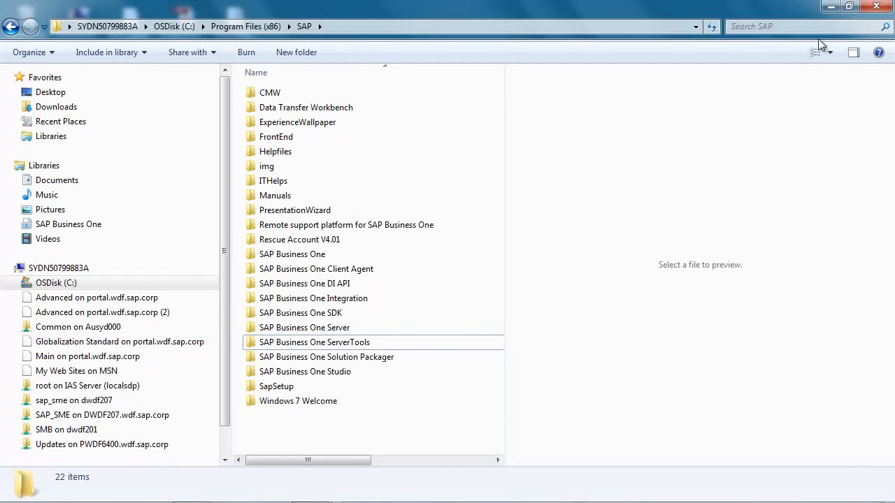
{"action": "double_click", "coordinate": [427, 344]}
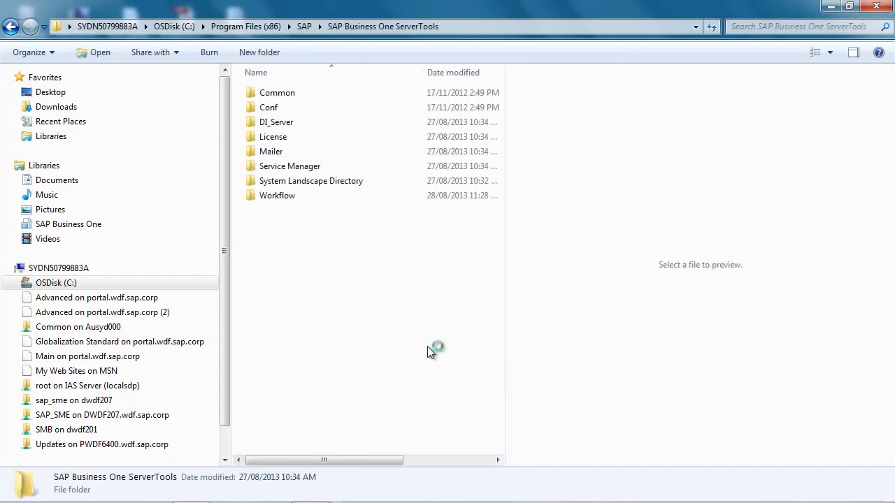
{"action": "double_click", "coordinate": [269, 197]}
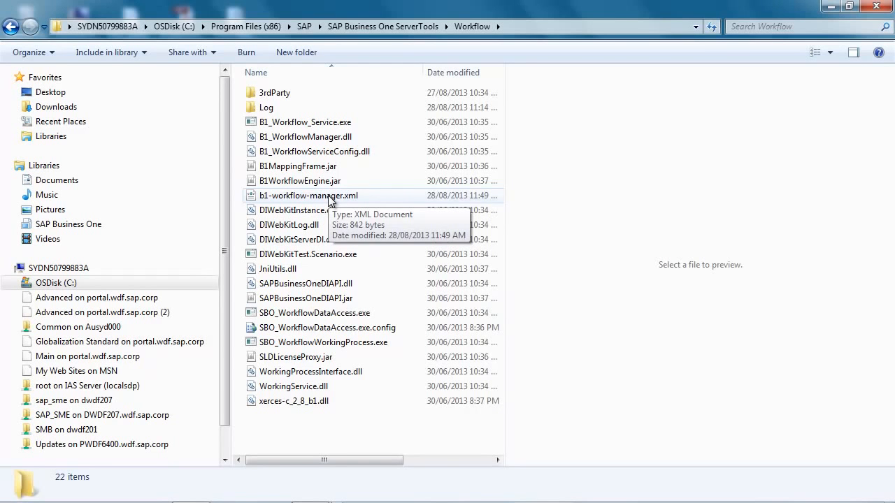
{"action": "right_click", "coordinate": [330, 201]}
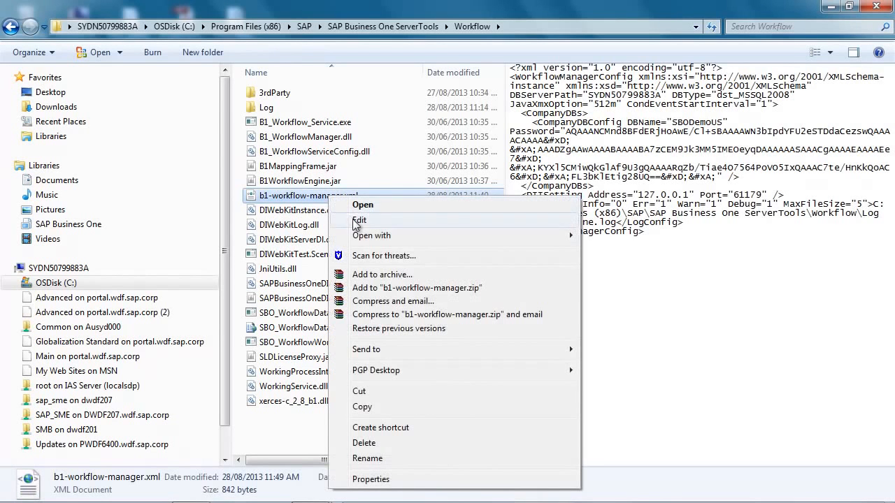
Step: View b1-workflow-manager.xml in Notepad, highlight CondEventStartInterval="1", and close it unchanged
{"action": "mouse_move", "coordinate": [377, 241]}
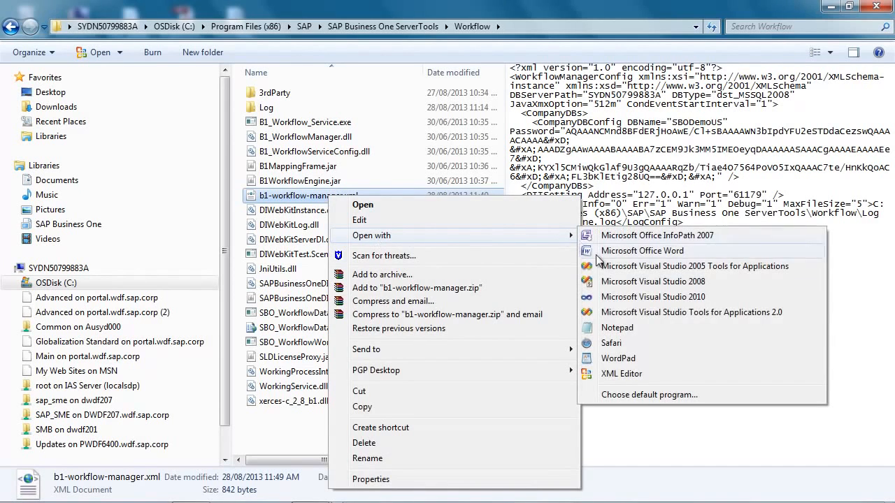
{"action": "left_click", "coordinate": [624, 329]}
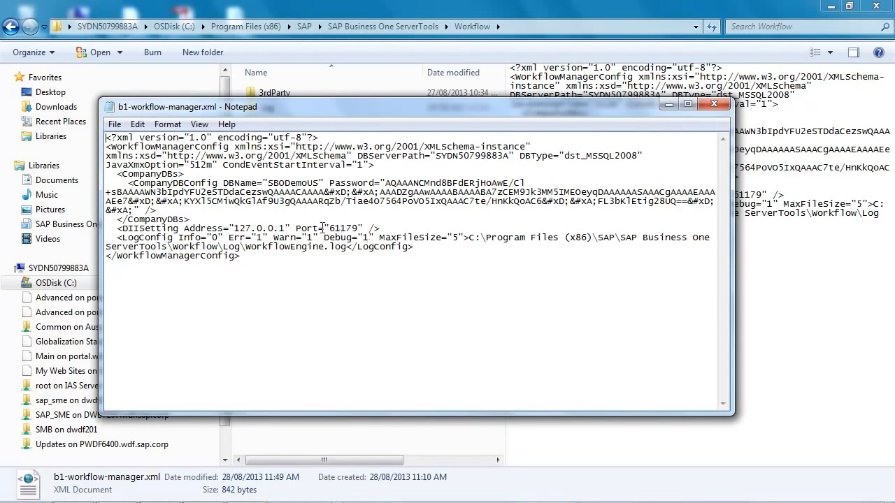
{"action": "left_click_drag", "start_coordinate": [223, 165], "coordinate": [368, 167]}
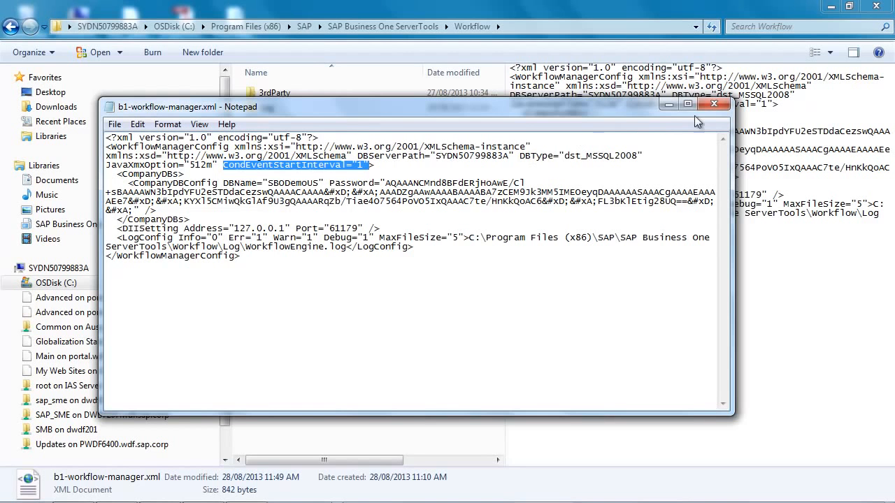
{"action": "left_click", "coordinate": [714, 105]}
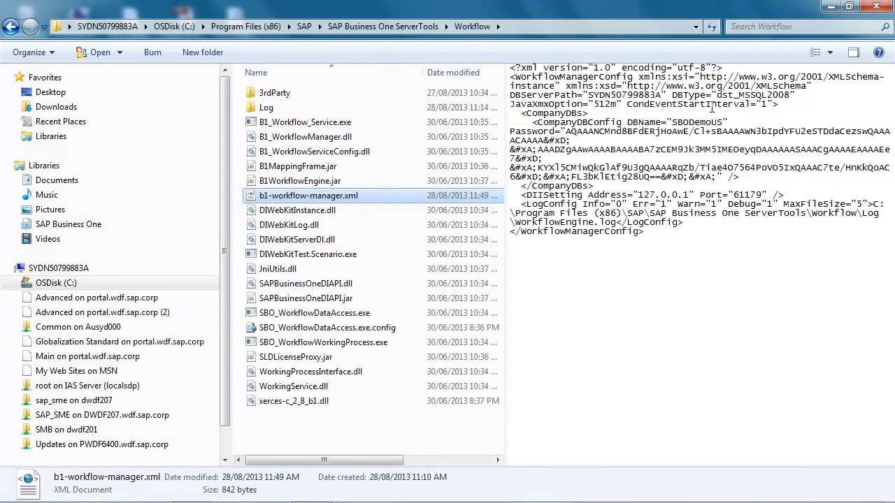
Step: Check the Workflow service in SAP Business One Service Manager, then dismiss it
{"action": "mouse_move", "coordinate": [607, 491]}
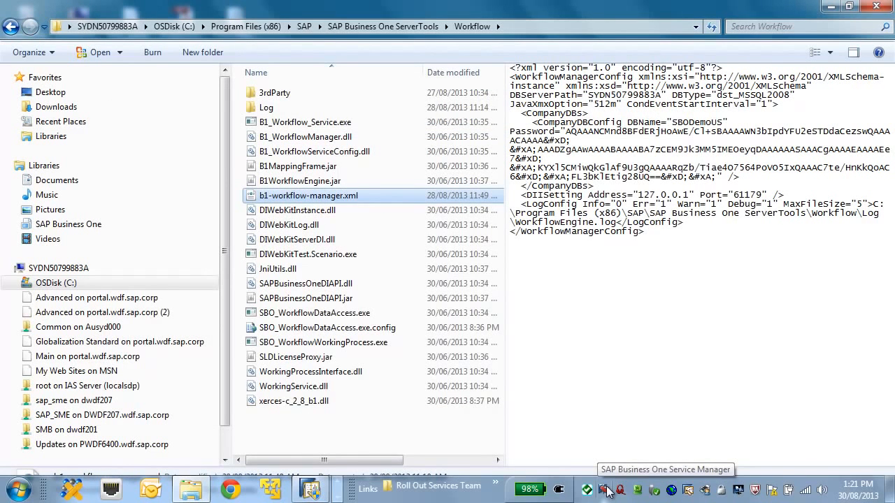
{"action": "left_click", "coordinate": [607, 491]}
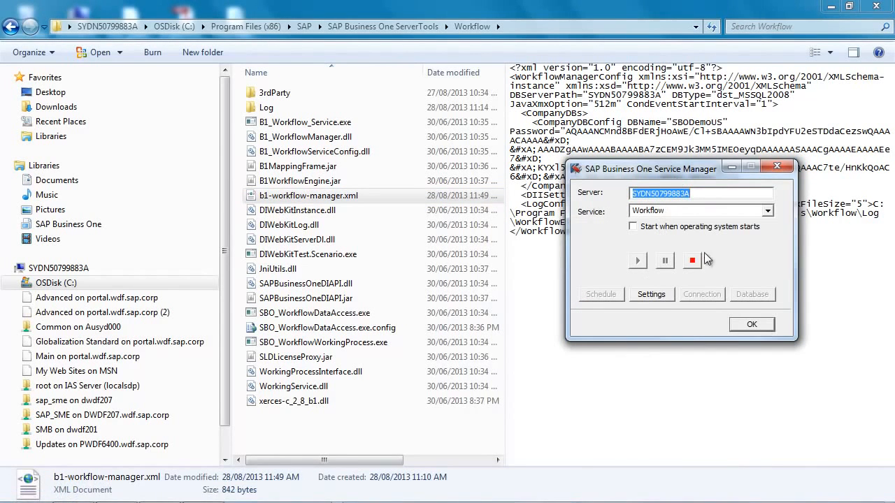
{"action": "left_click", "coordinate": [745, 326]}
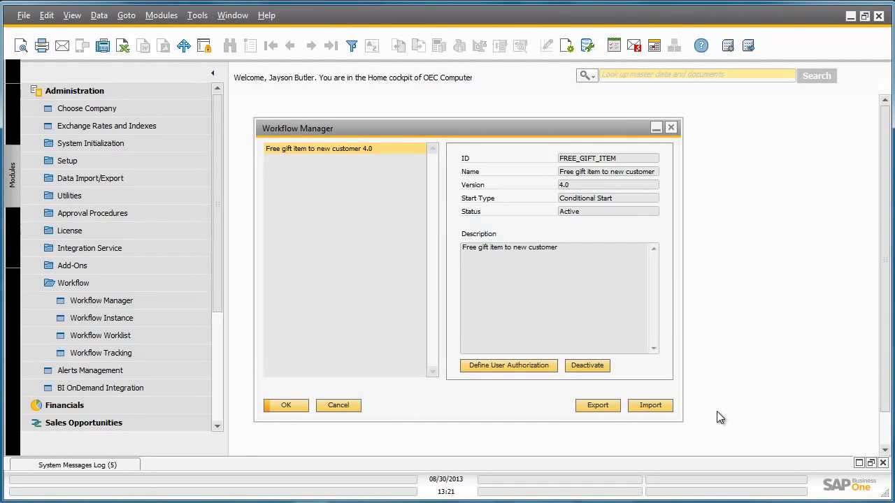
Step: Close Workflow Manager and bring up a new Business Partner Master Data form
{"action": "left_click", "coordinate": [300, 407]}
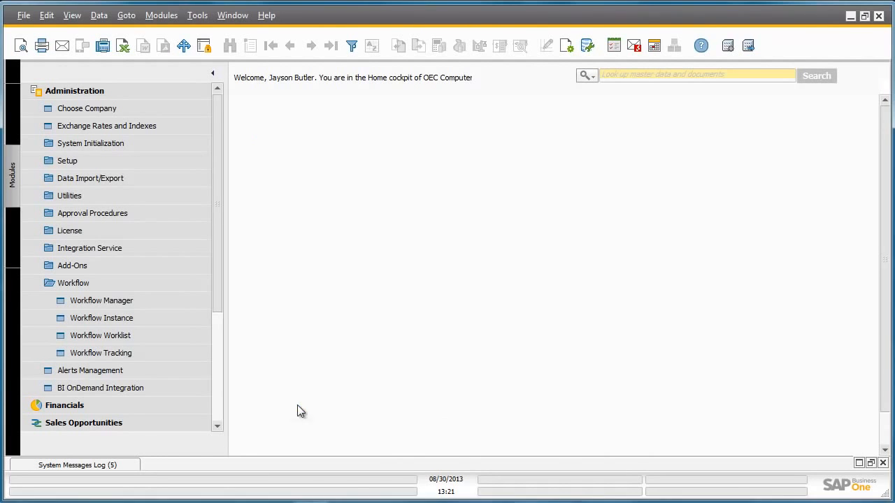
{"action": "left_click", "coordinate": [97, 91]}
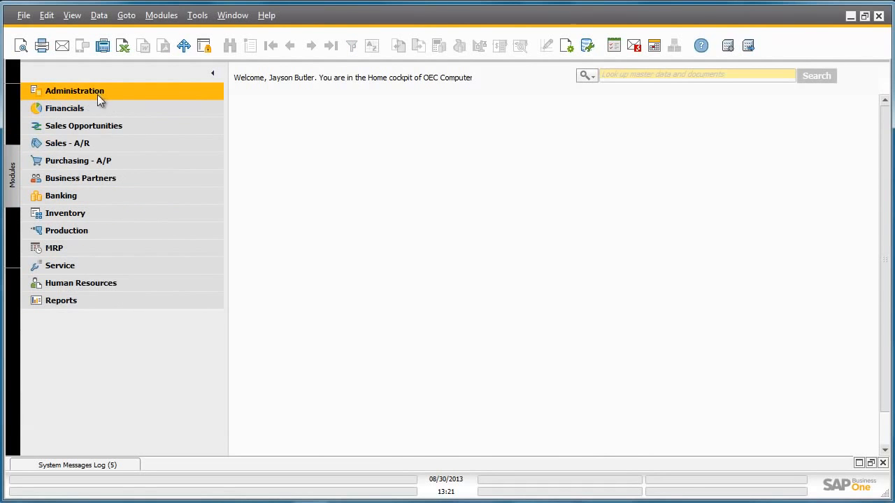
{"action": "left_click", "coordinate": [107, 176]}
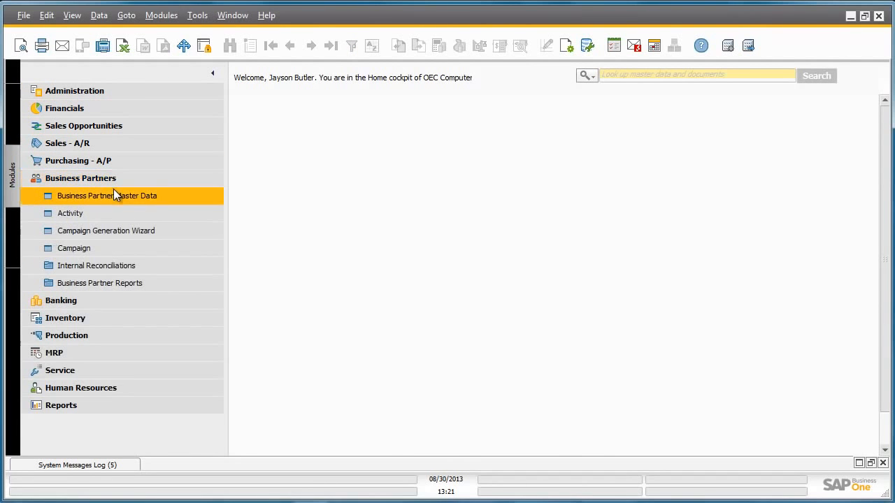
{"action": "left_click", "coordinate": [113, 194]}
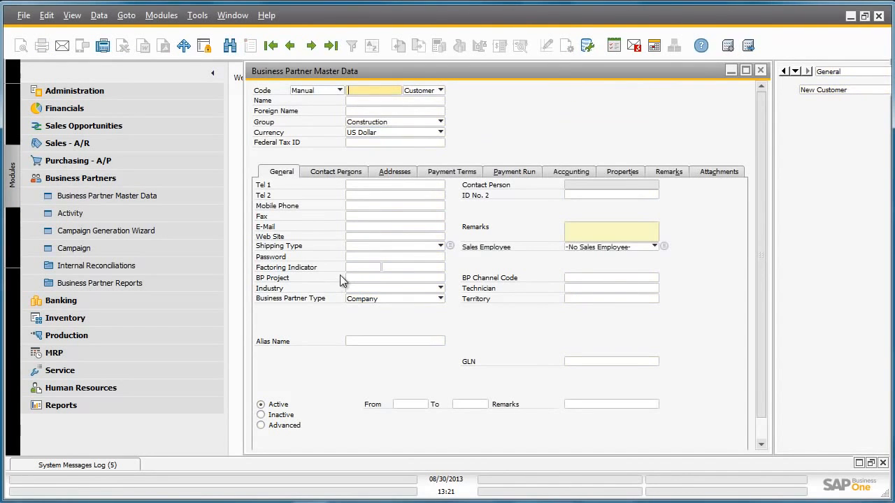
Step: Add a customer with code New Customer and the customer's name
{"action": "type", "text": "New Customer"}
{"action": "left_click", "coordinate": [378, 100]}
{"action": "type", "text": "Sally"}
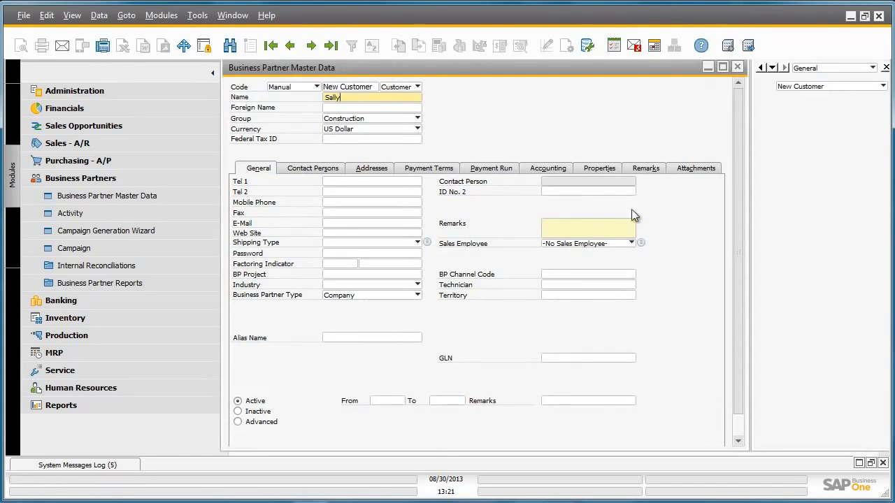
{"action": "scroll", "coordinate": [744, 235], "scroll_direction": "down", "scroll_amount": 1}
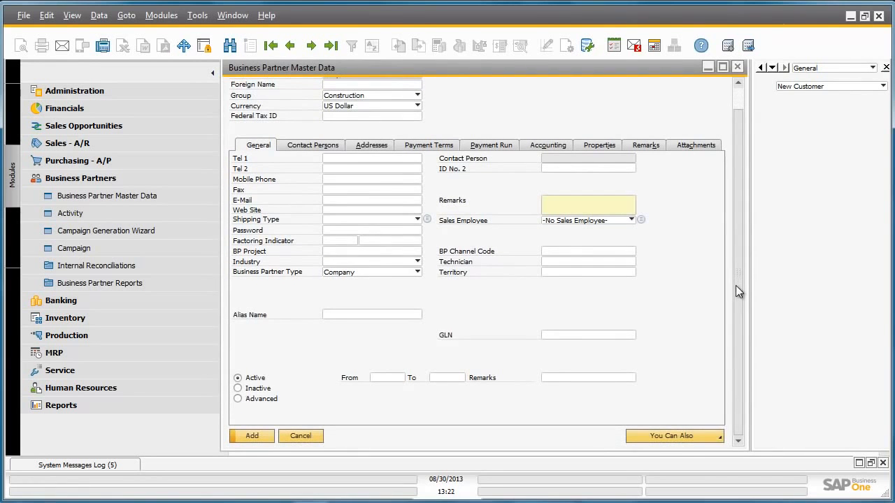
{"action": "left_click", "coordinate": [260, 437]}
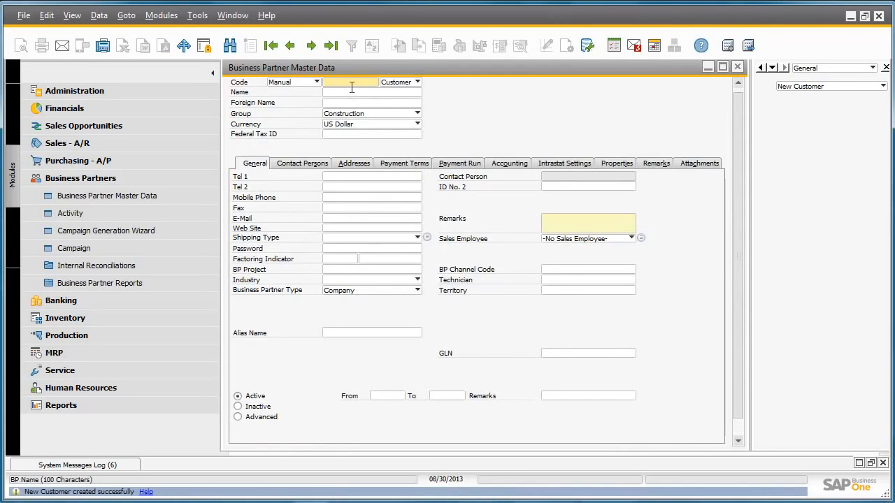
Step: Find the business partner with code New Customer using Find mode
{"action": "key", "text": "ctrl+f"}
{"action": "type", "text": "New"}
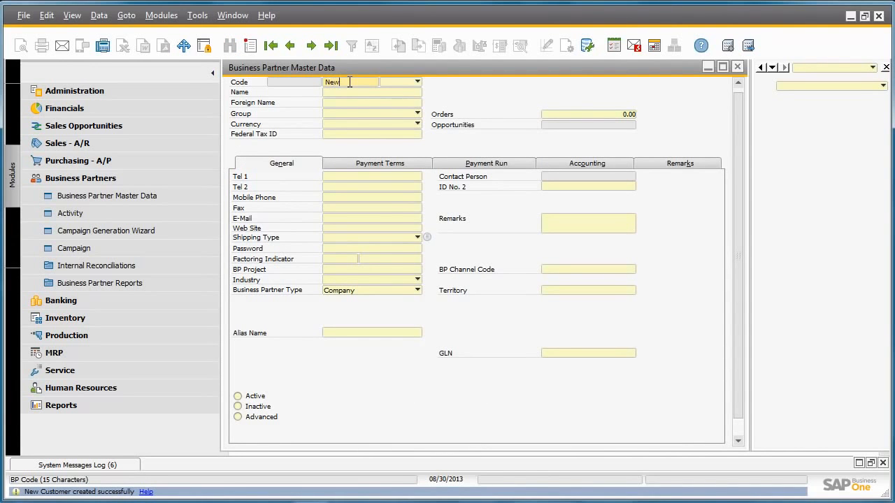
{"action": "type", "text": " Customer"}
{"action": "key", "text": "Return"}
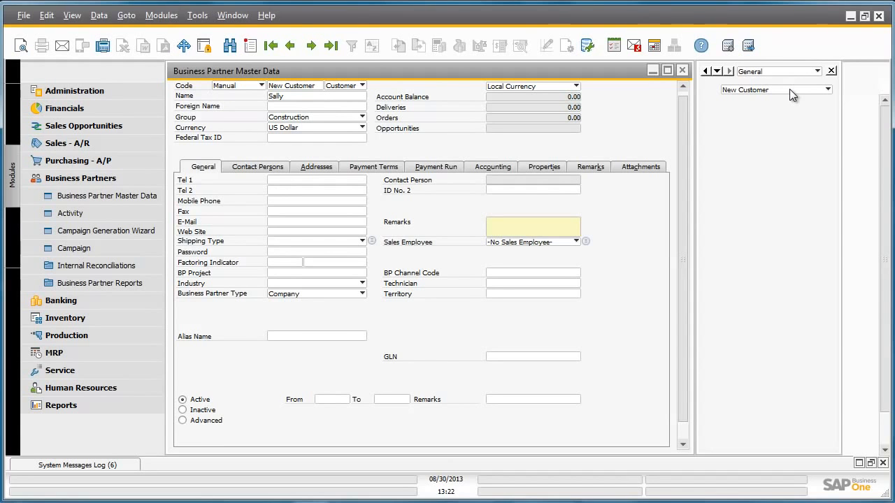
Step: In User-Defined Fields Management, select the Business Partner field isNew under Master Data
{"action": "left_click", "coordinate": [196, 21]}
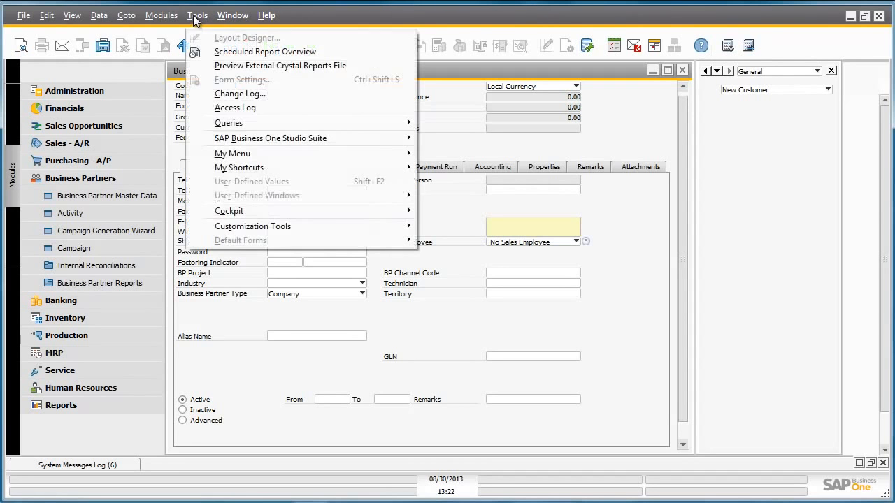
{"action": "mouse_move", "coordinate": [315, 225]}
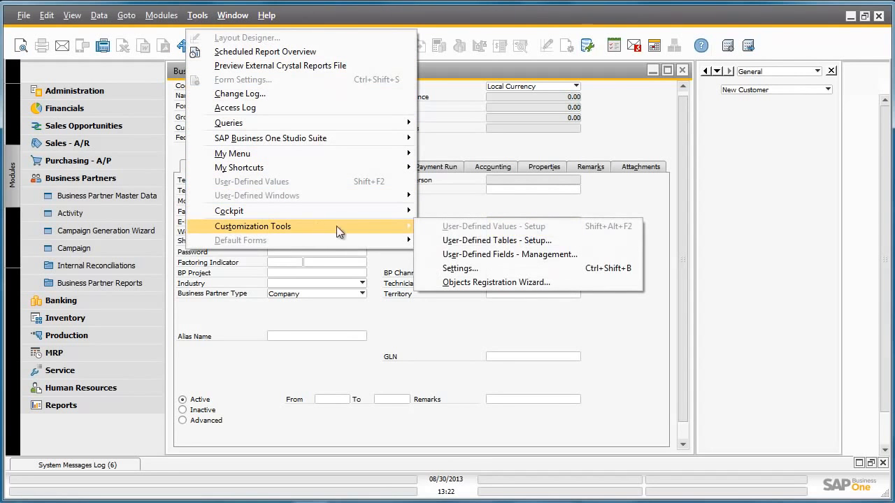
{"action": "left_click", "coordinate": [476, 256]}
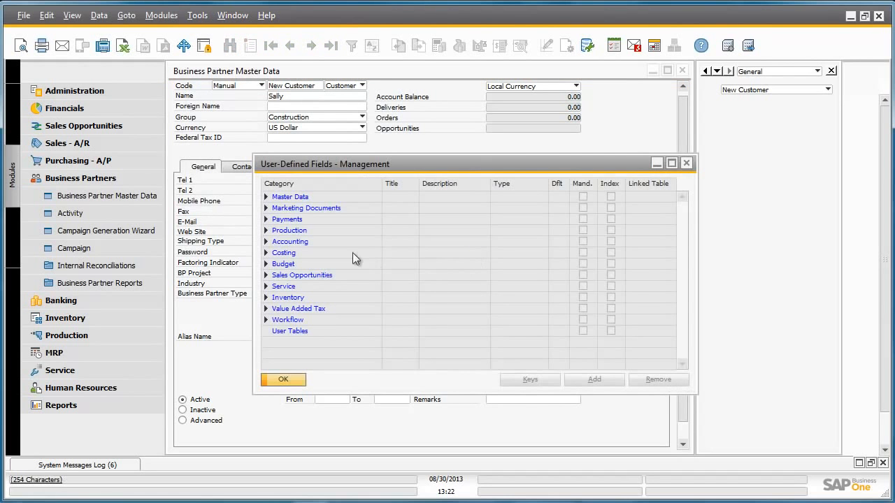
{"action": "left_click", "coordinate": [266, 198]}
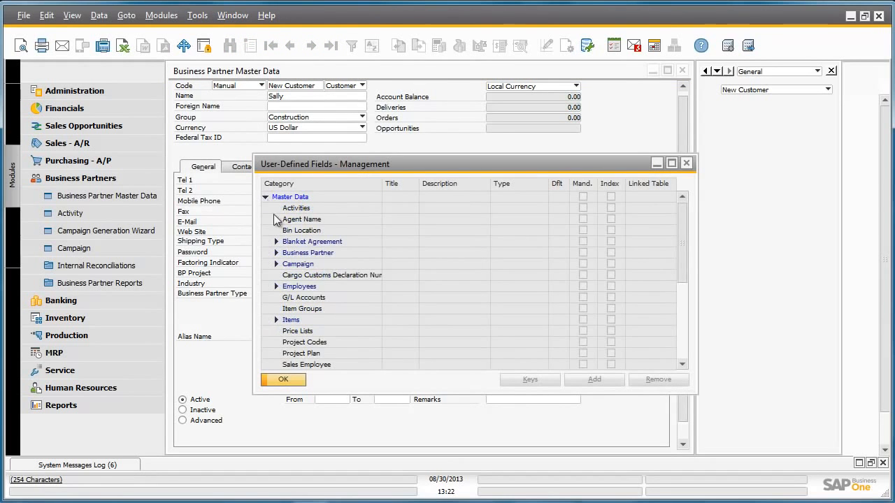
{"action": "left_click", "coordinate": [277, 255]}
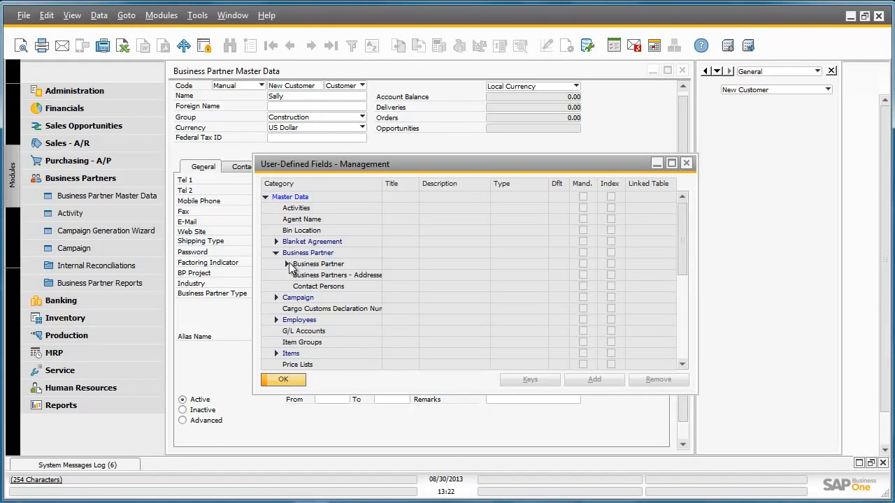
{"action": "left_click", "coordinate": [287, 264]}
{"action": "left_click", "coordinate": [324, 276]}
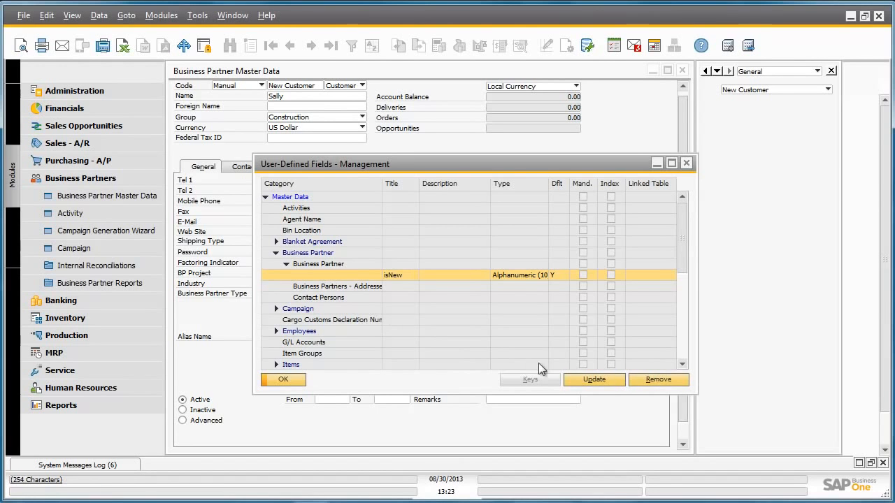
Step: Review isNew's Y/N valid values with default Y, then close the dialogs and customer record
{"action": "left_click", "coordinate": [591, 377]}
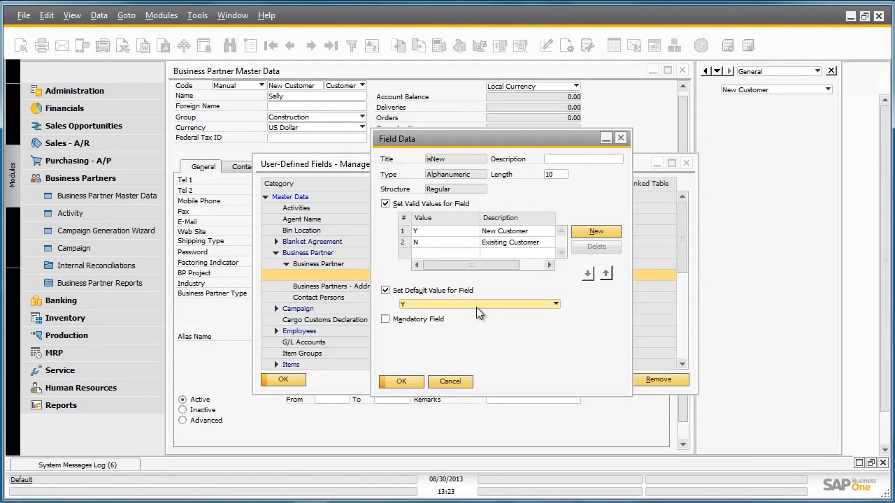
{"action": "left_click", "coordinate": [402, 382]}
{"action": "left_click", "coordinate": [296, 382]}
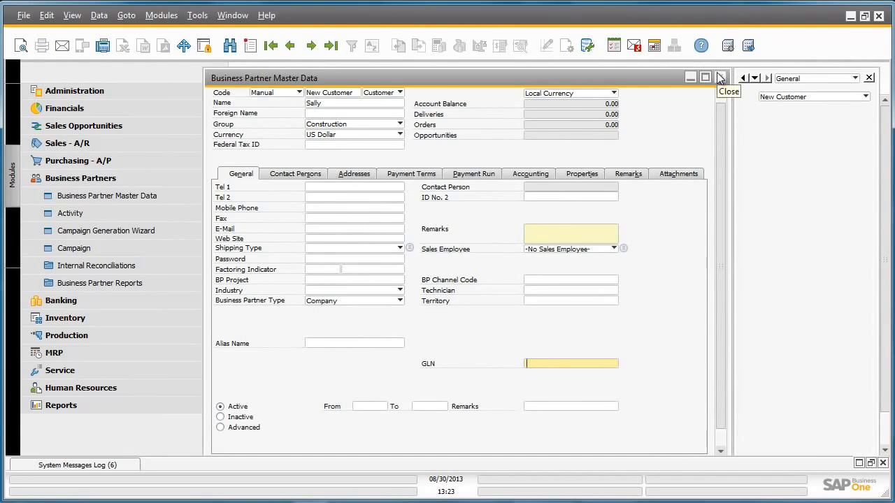
{"action": "left_click", "coordinate": [720, 78]}
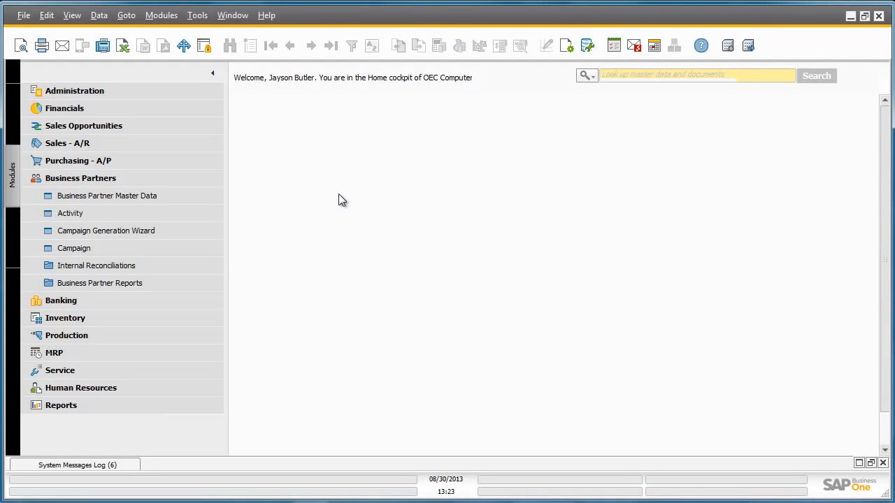
Step: Filter Workflow Tracking to show only Completed workflow instances
{"action": "left_click", "coordinate": [168, 93]}
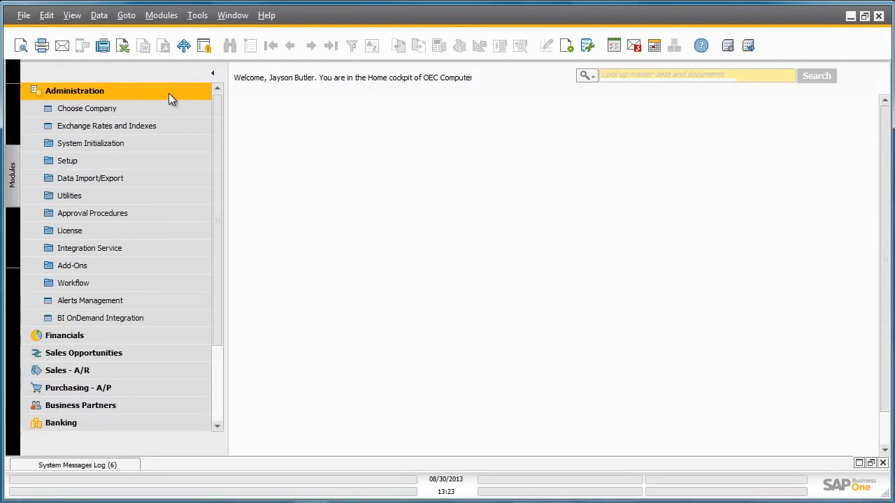
{"action": "left_click", "coordinate": [166, 282]}
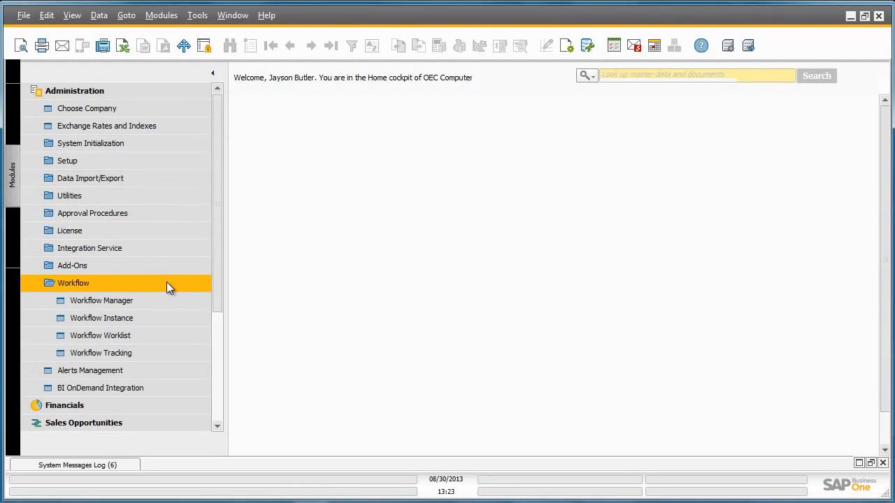
{"action": "left_click", "coordinate": [168, 352]}
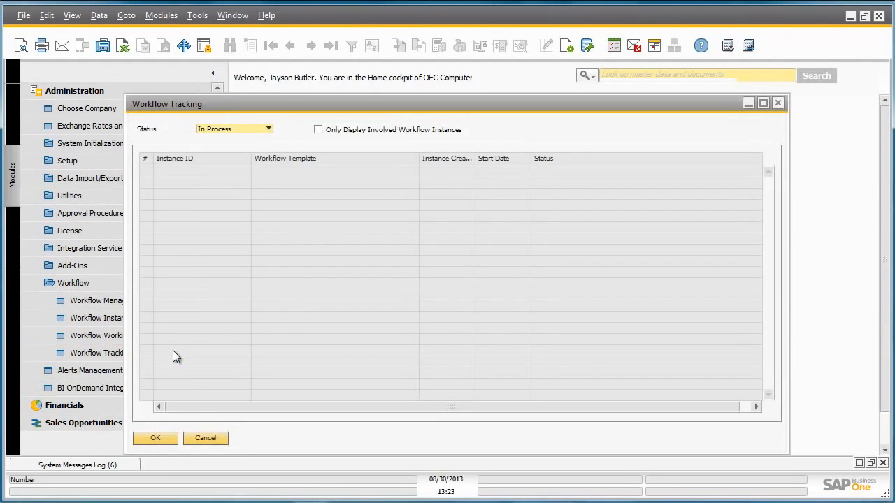
{"action": "left_click", "coordinate": [253, 127]}
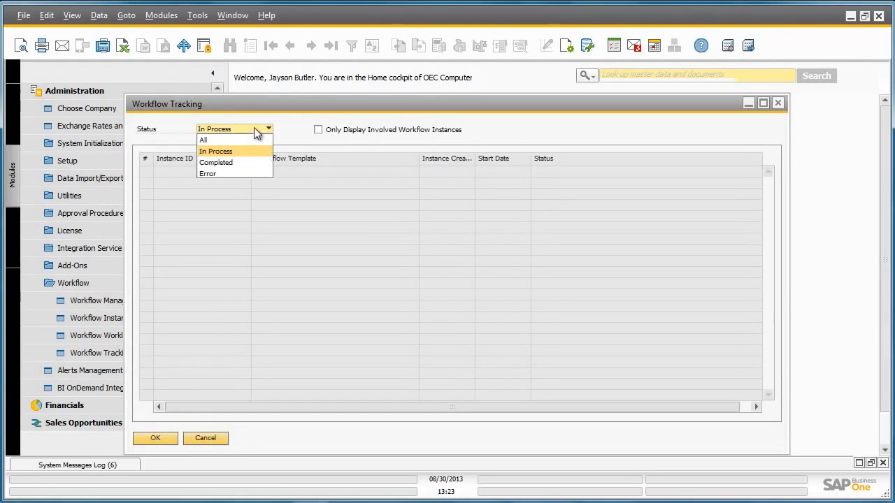
{"action": "left_click", "coordinate": [248, 163]}
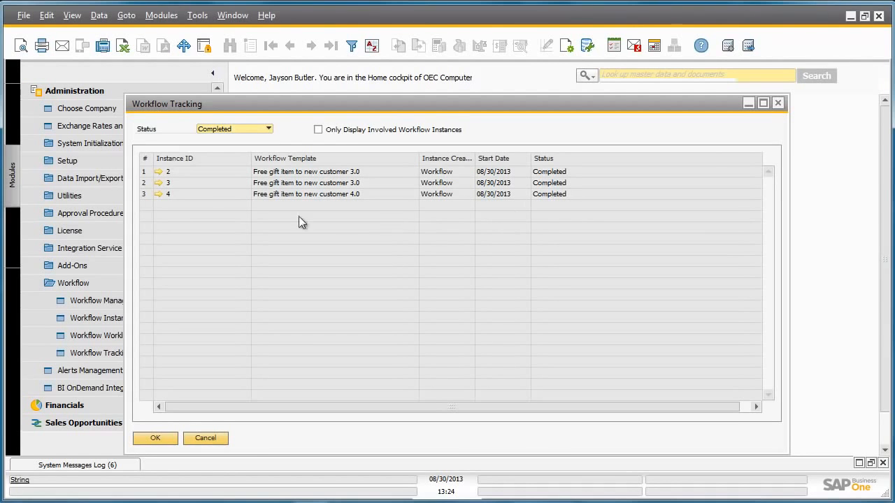
Step: View instance 4's workflow diagram, then close it and Workflow Tracking
{"action": "left_click", "coordinate": [158, 194]}
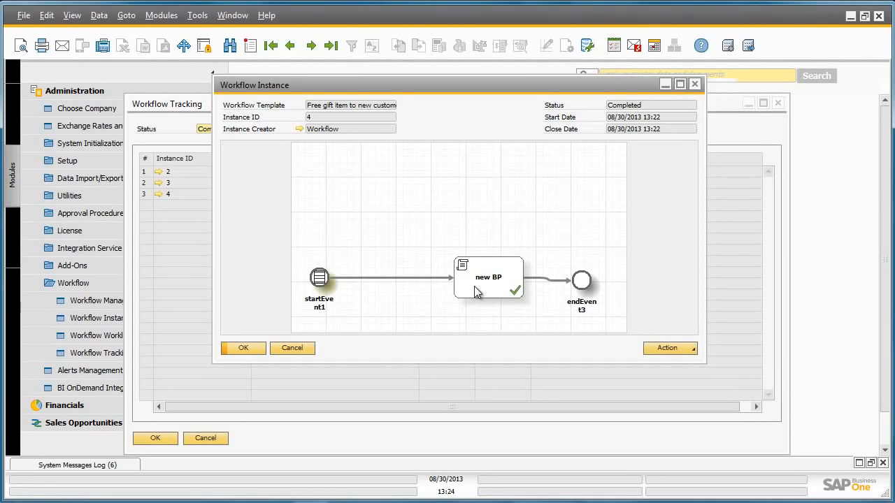
{"action": "left_click", "coordinate": [252, 347]}
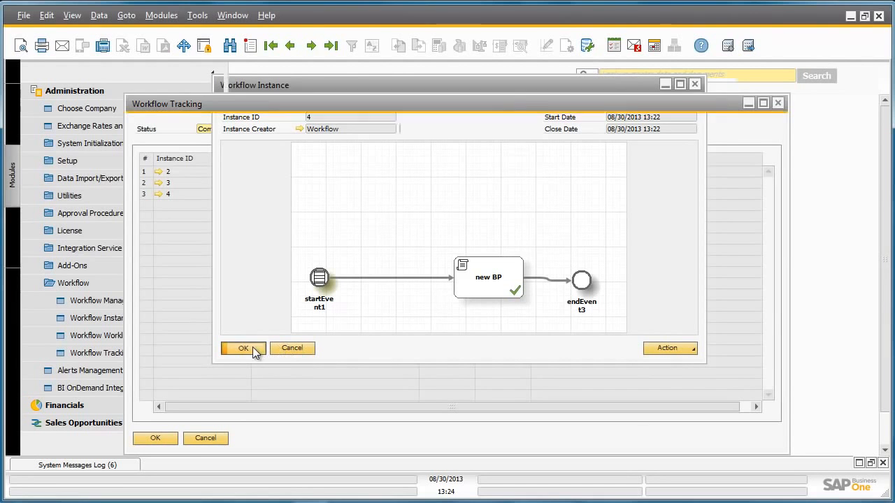
{"action": "left_click", "coordinate": [168, 440]}
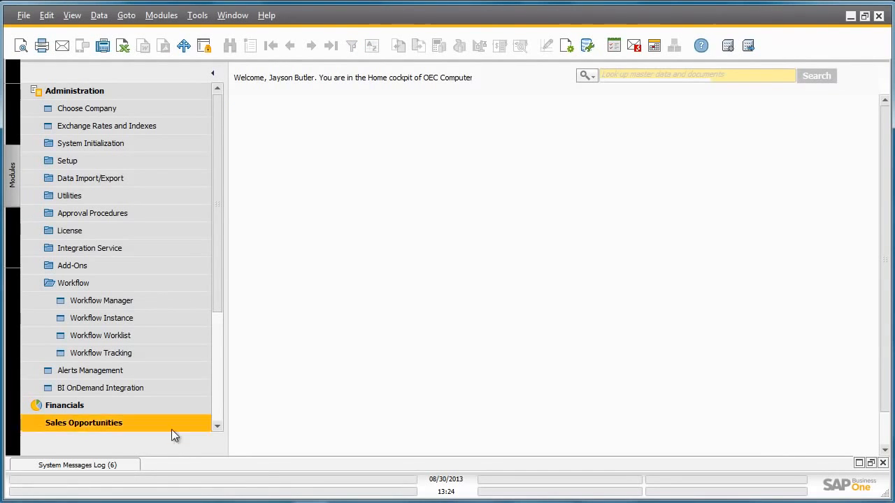
Step: Display the latest A/R invoice 230 with its free Tablet PC 64GB Black line, then close it
{"action": "left_click", "coordinate": [145, 97]}
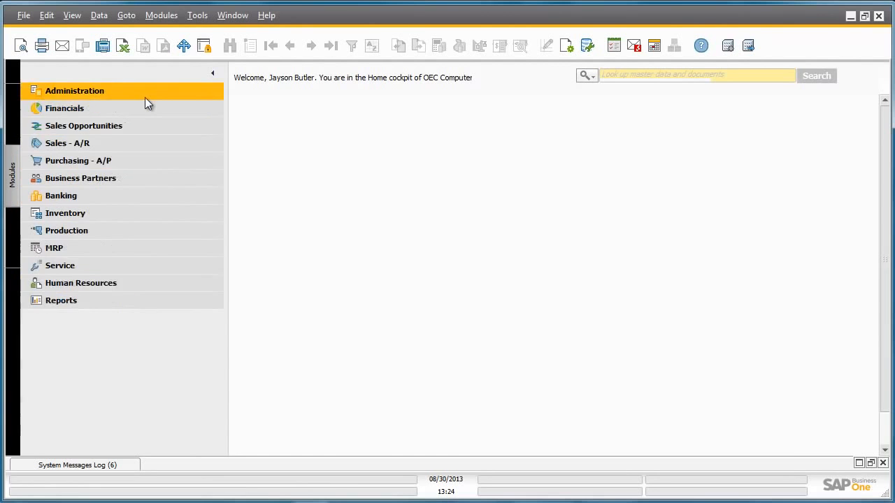
{"action": "left_click", "coordinate": [140, 144]}
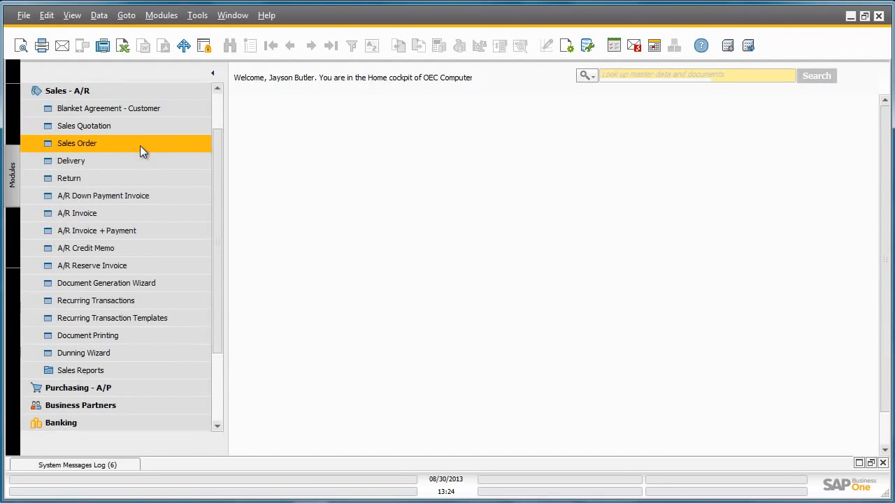
{"action": "left_click", "coordinate": [147, 209]}
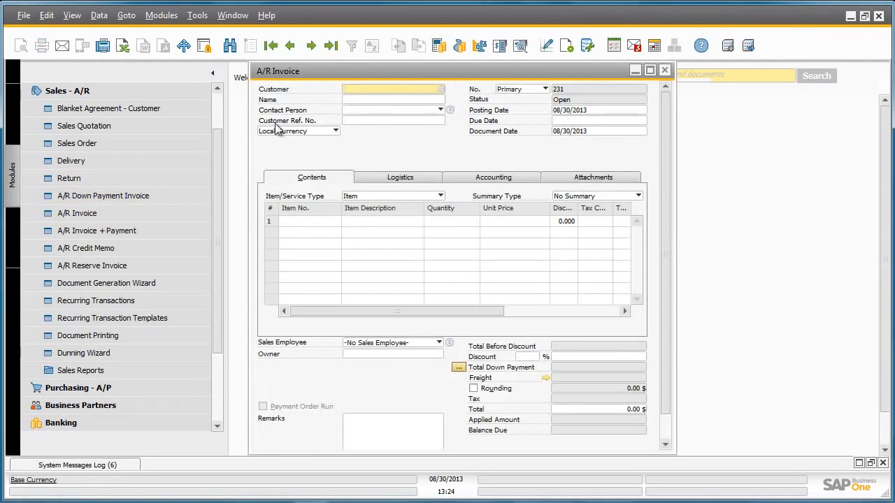
{"action": "left_click", "coordinate": [326, 49]}
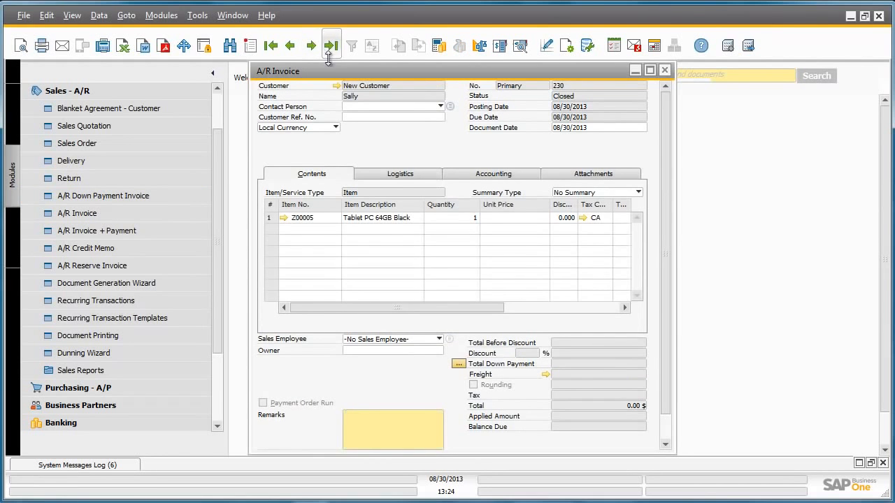
{"action": "left_click_drag", "start_coordinate": [334, 70], "coordinate": [309, 65]}
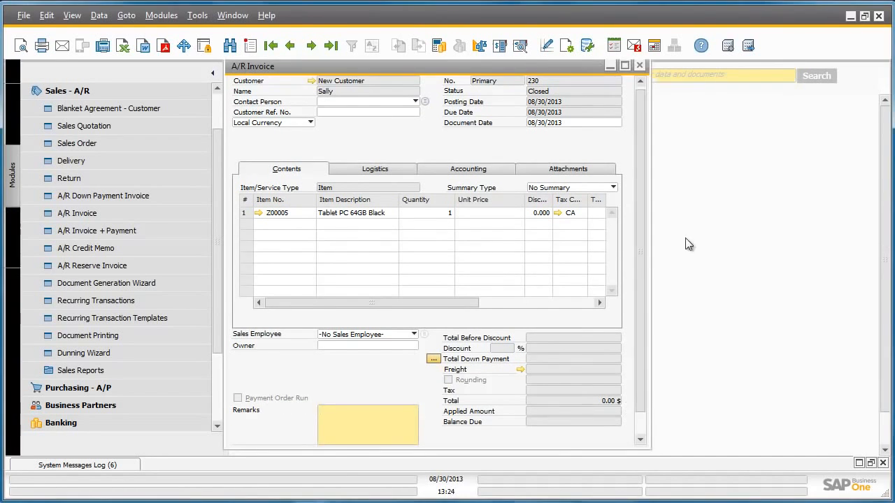
{"action": "left_click", "coordinate": [640, 65]}
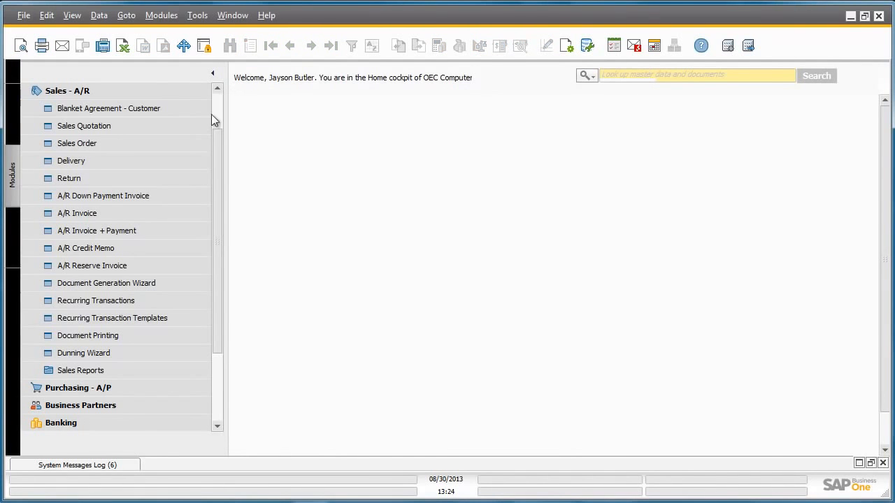
Step: Open Business Partner Master Data and look up the record with code 'New Customer'
{"action": "left_click", "coordinate": [181, 91]}
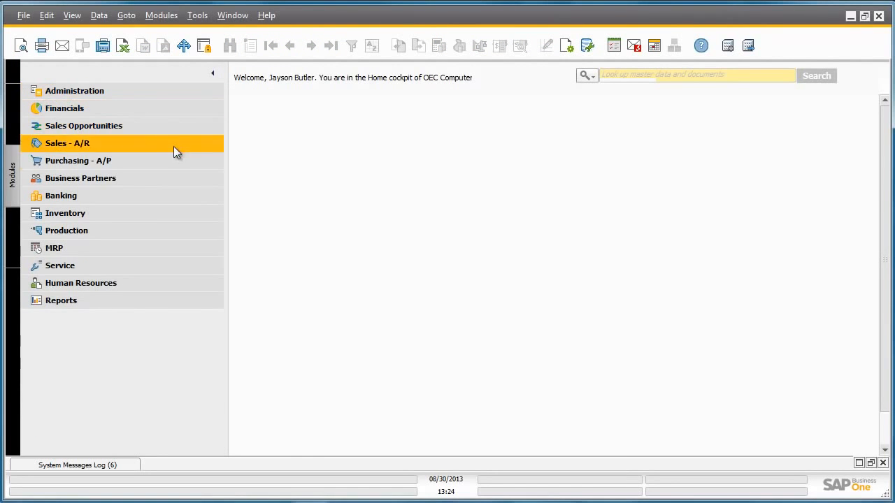
{"action": "left_click", "coordinate": [166, 175]}
{"action": "left_click", "coordinate": [167, 196]}
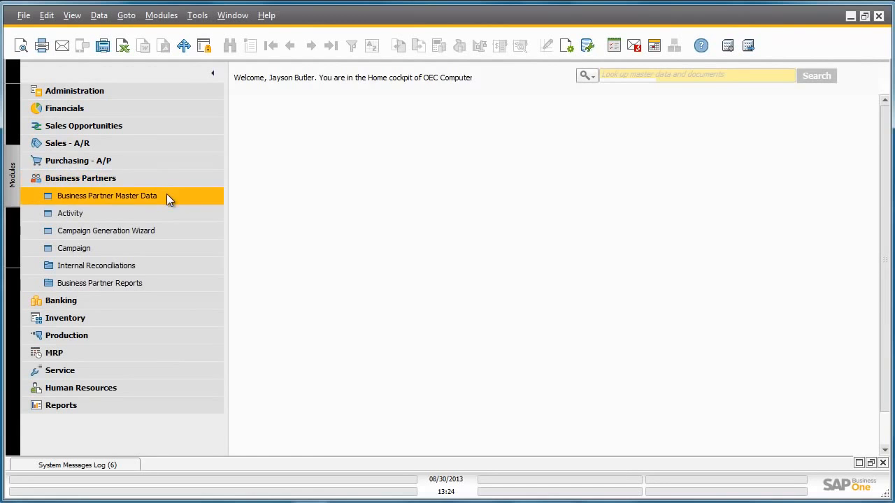
{"action": "type", "text": "New Customer"}
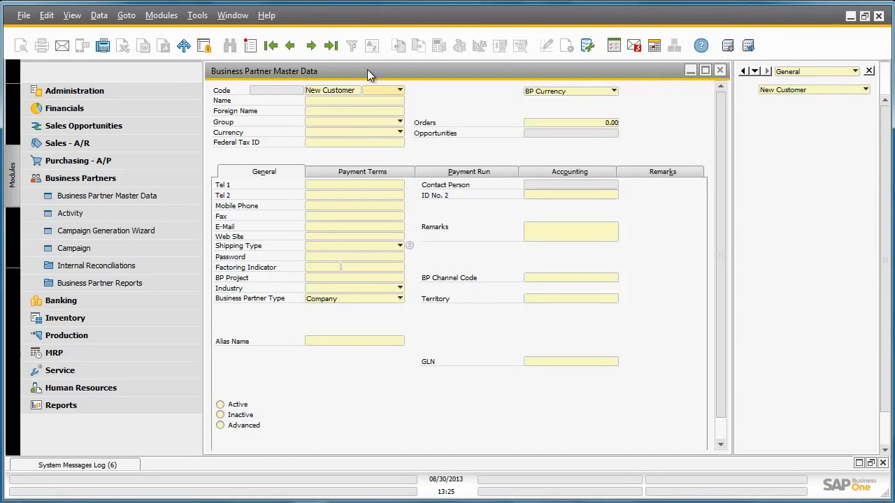
{"action": "key", "text": "Return"}
{"action": "left_click_drag", "start_coordinate": [368, 74], "coordinate": [282, 70]}
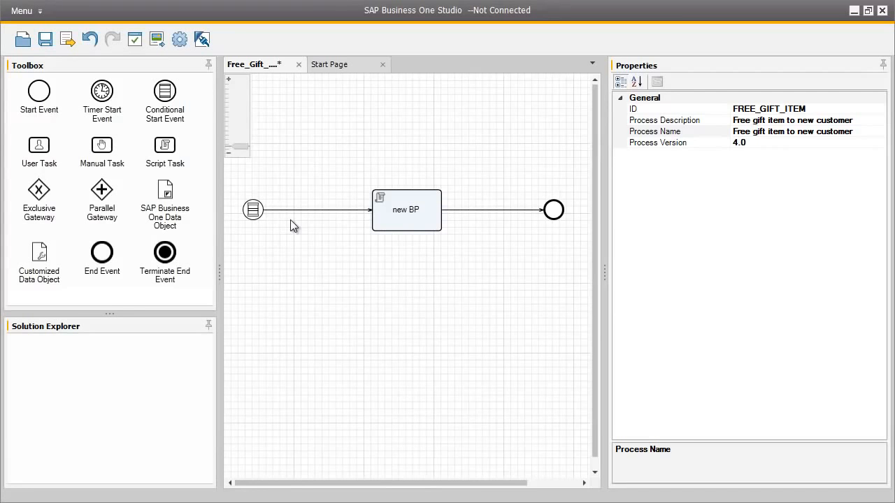
{"action": "left_click", "coordinate": [253, 214]}
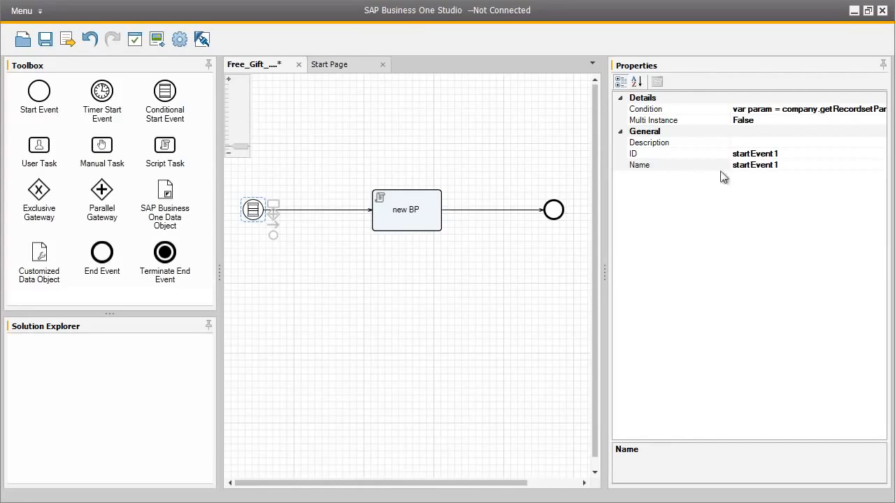
{"action": "left_click", "coordinate": [875, 109]}
{"action": "left_click", "coordinate": [881, 110]}
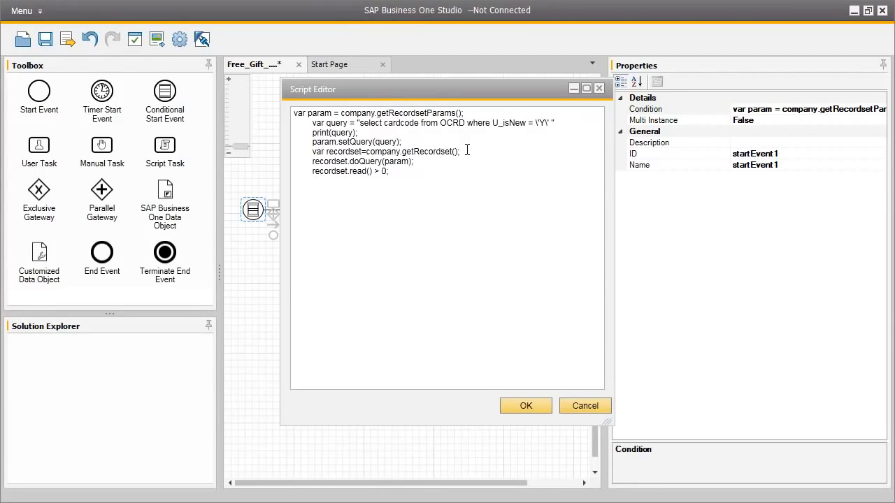
{"action": "left_click_drag", "start_coordinate": [503, 123], "coordinate": [523, 123]}
{"action": "left_click_drag", "start_coordinate": [539, 123], "coordinate": [557, 123]}
{"action": "left_click", "coordinate": [529, 405]}
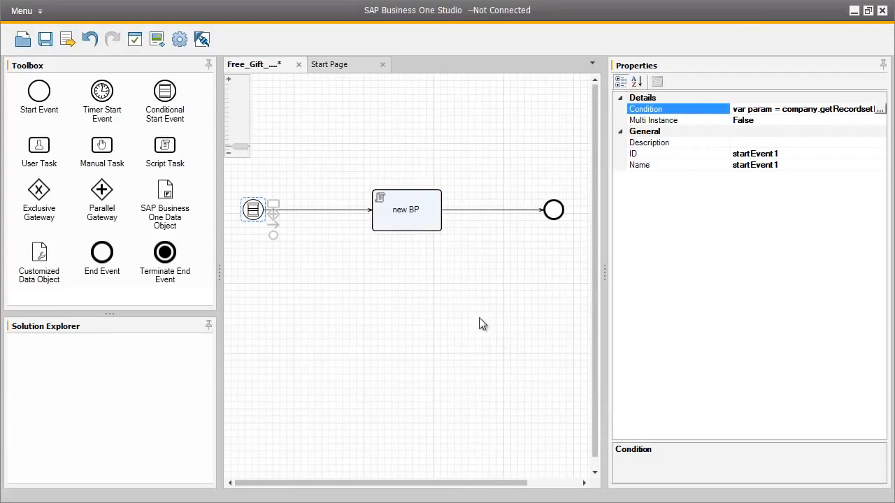
{"action": "left_click", "coordinate": [429, 232]}
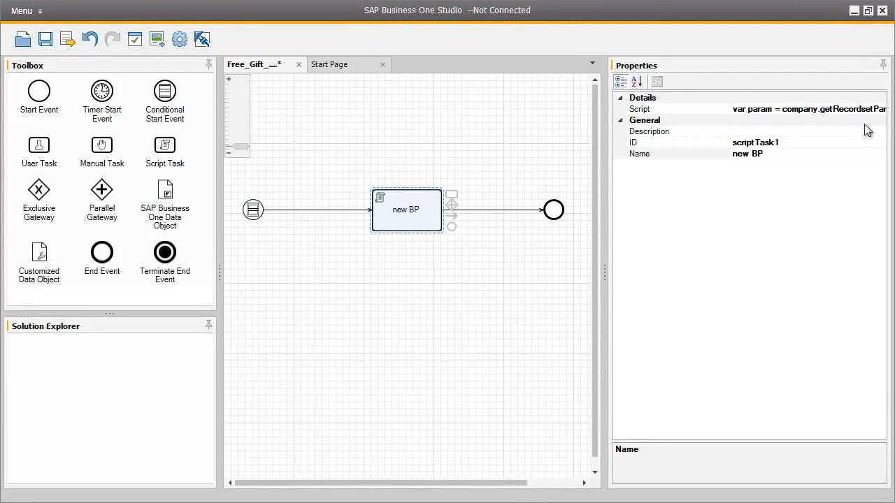
Step: Open the new BP task's script in the Script Editor and enlarge the editor window
{"action": "left_click", "coordinate": [880, 112]}
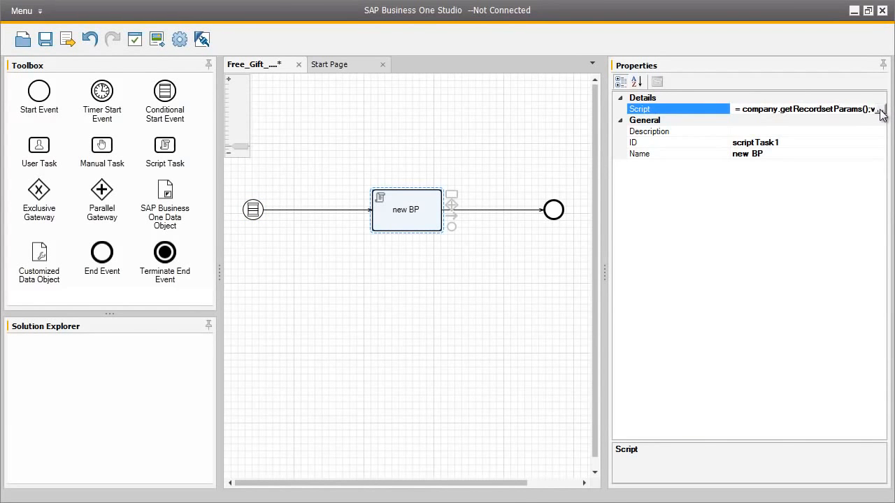
{"action": "left_click", "coordinate": [879, 111]}
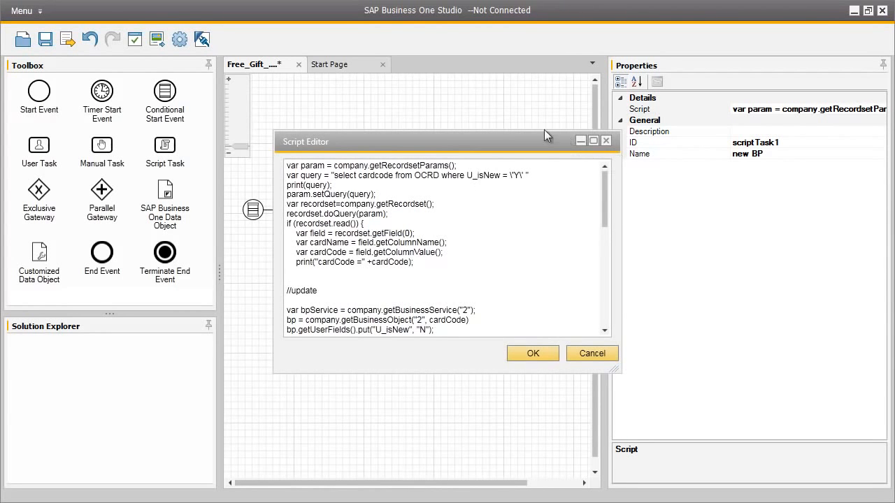
{"action": "left_click_drag", "start_coordinate": [561, 135], "coordinate": [512, 71]}
{"action": "left_click_drag", "start_coordinate": [551, 309], "coordinate": [550, 502]}
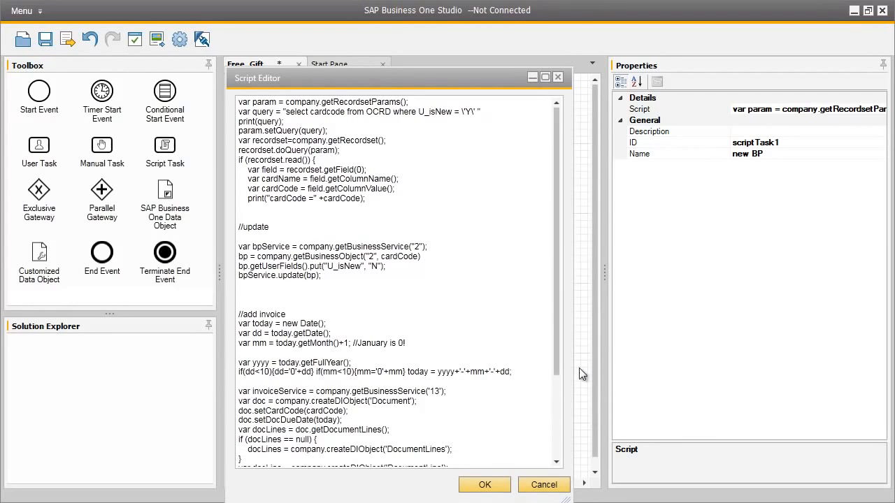
{"action": "left_click_drag", "start_coordinate": [572, 376], "coordinate": [621, 371]}
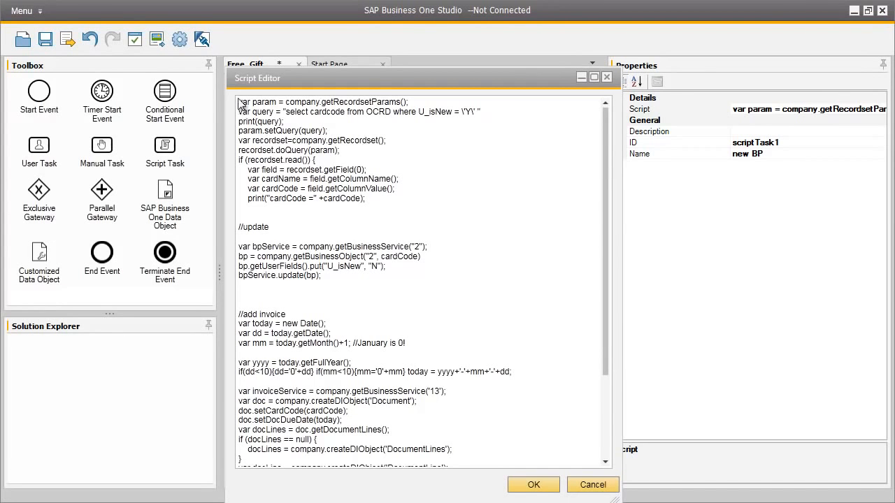
Step: Review the script's opening query and the line that sets U_isNew to 'N'
{"action": "left_click_drag", "start_coordinate": [239, 103], "coordinate": [431, 199]}
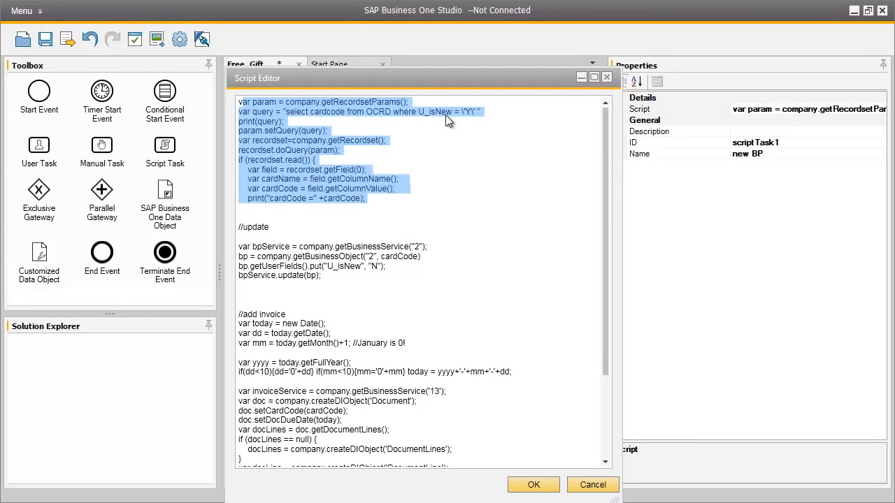
{"action": "left_click", "coordinate": [479, 116]}
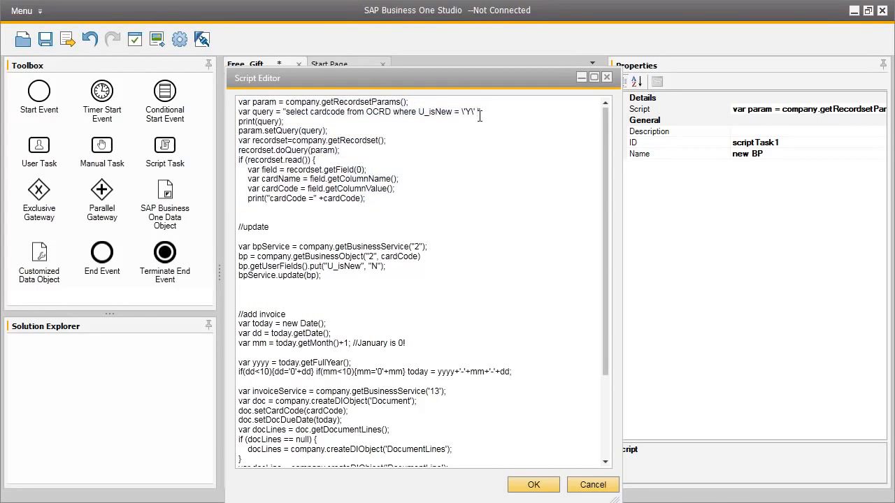
{"action": "left_click", "coordinate": [467, 149]}
{"action": "scroll", "coordinate": [397, 180], "scroll_direction": "down", "scroll_amount": 2}
{"action": "left_click_drag", "start_coordinate": [237, 161], "coordinate": [283, 162]}
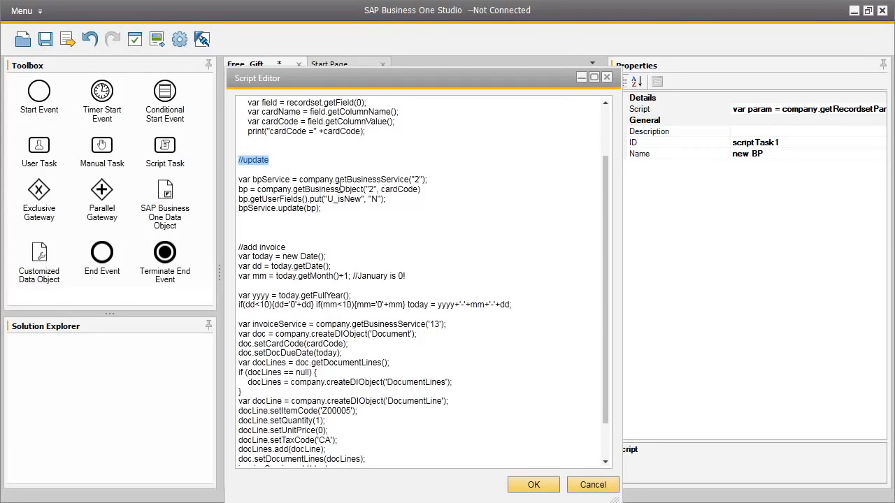
{"action": "double_click", "coordinate": [373, 199]}
{"action": "left_click", "coordinate": [368, 261]}
{"action": "scroll", "coordinate": [367, 261], "scroll_direction": "down", "scroll_amount": 3}
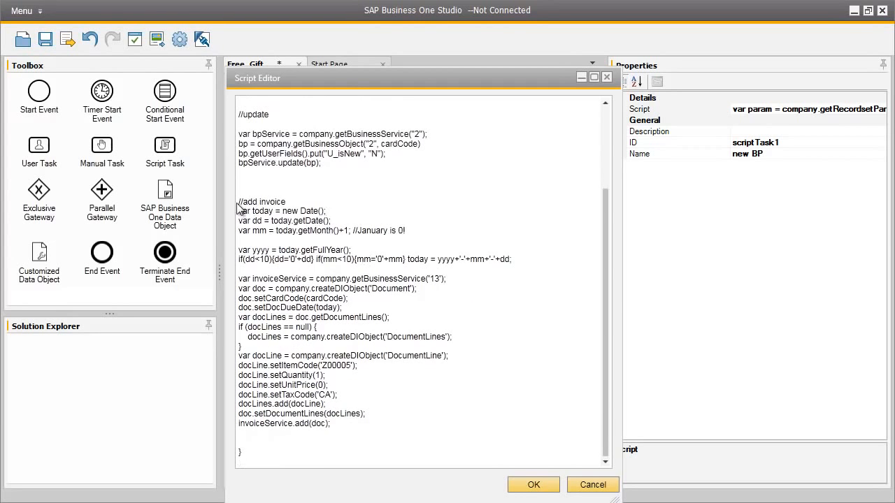
{"action": "left_click_drag", "start_coordinate": [239, 202], "coordinate": [303, 202]}
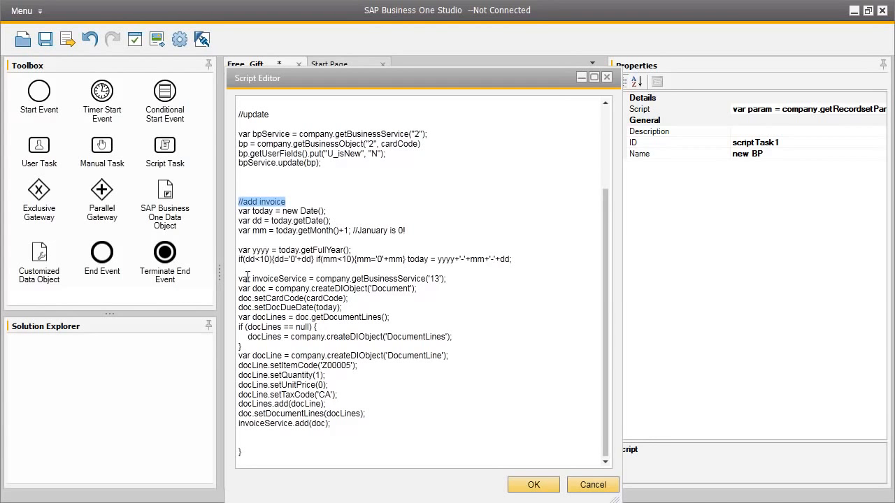
{"action": "left_click_drag", "start_coordinate": [243, 276], "coordinate": [456, 282]}
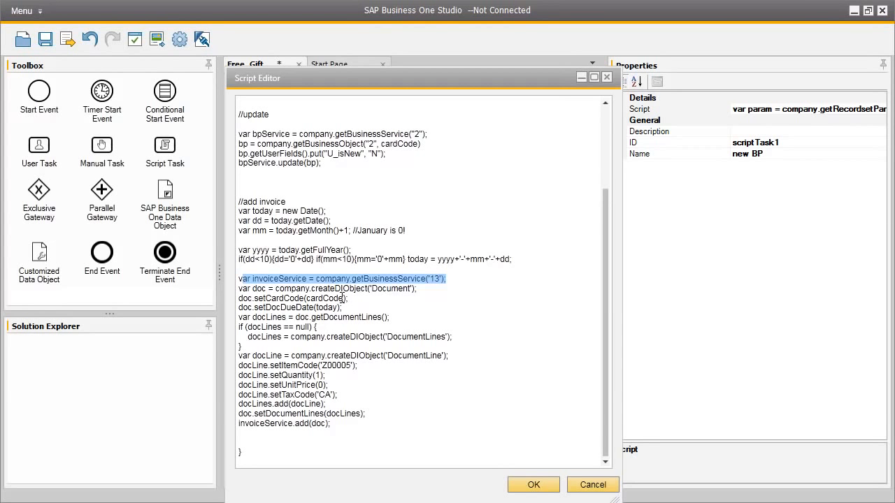
{"action": "left_click_drag", "start_coordinate": [239, 356], "coordinate": [374, 433]}
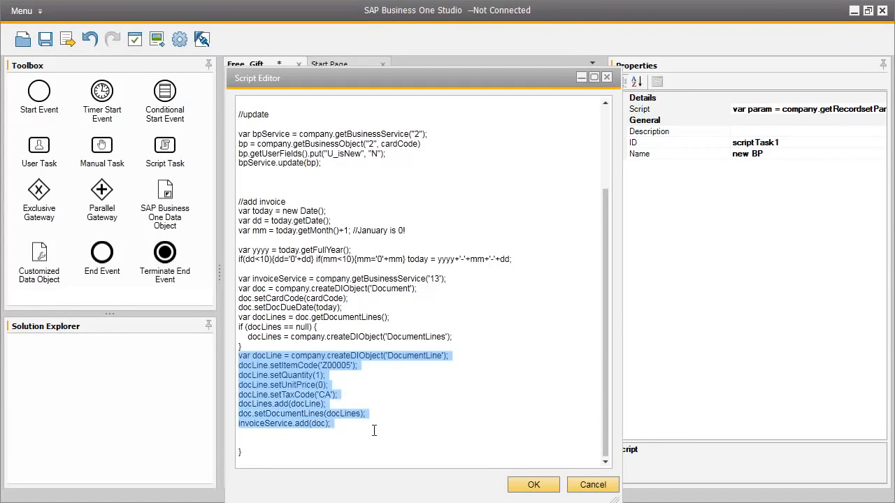
{"action": "left_click", "coordinate": [416, 395]}
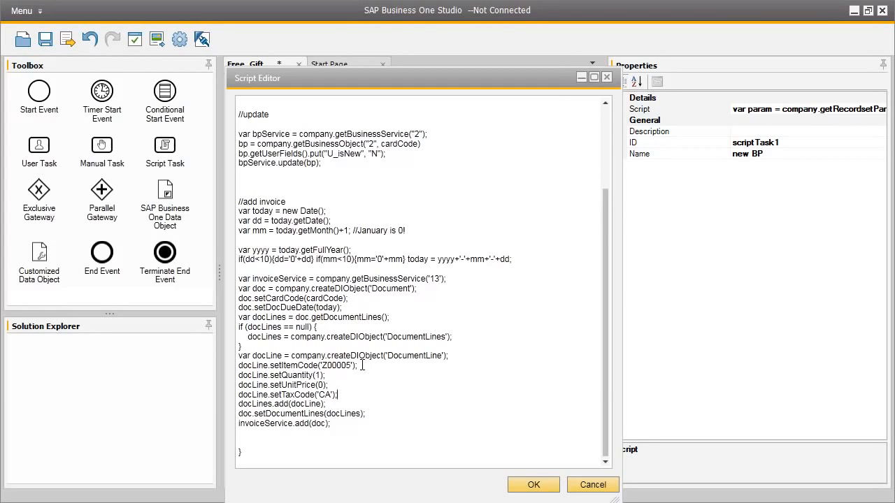
{"action": "left_click", "coordinate": [333, 385]}
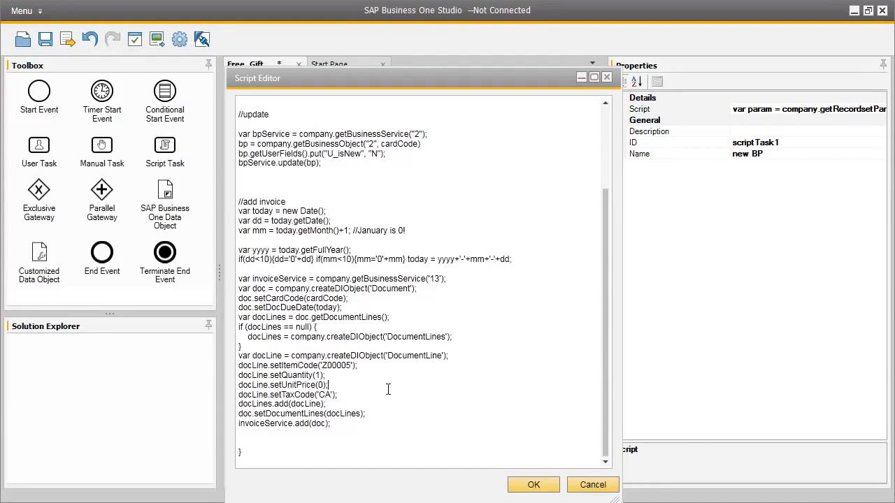